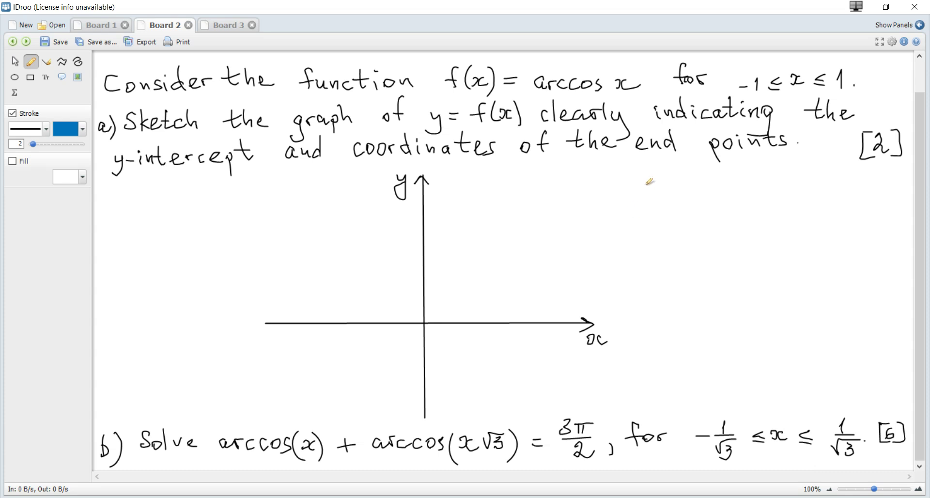
# Step: Sketch small side axes with a wavy cosine-like curve dipping to a trough
pyautogui.moveTo(682, 161); pyautogui.dragTo(690, 270)
pyautogui.moveTo(616, 211); pyautogui.dragTo(823, 208)
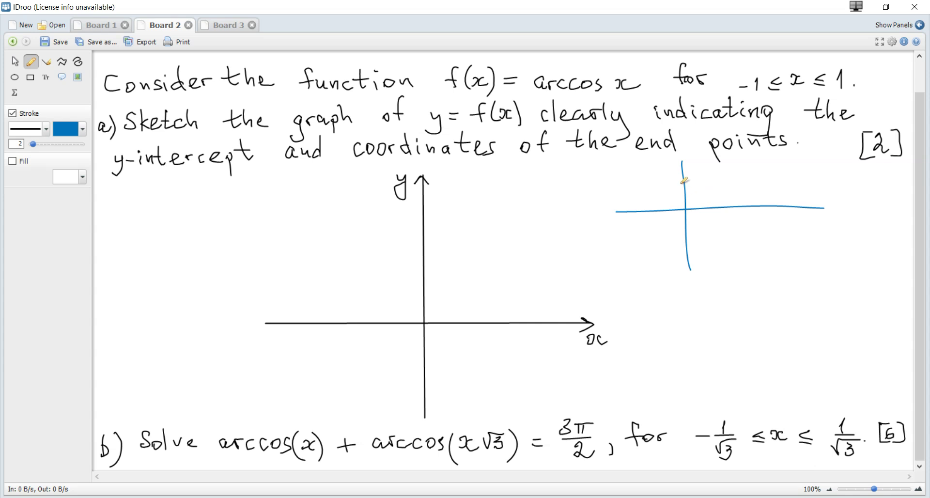
pyautogui.moveTo(683, 174)
pyautogui.mouseDown()
pyautogui.moveTo(722, 203)
pyautogui.moveTo(756, 185)
pyautogui.moveTo(807, 238)
pyautogui.mouseUp()
pyautogui.moveTo(680, 172); pyautogui.dragTo(616, 209)
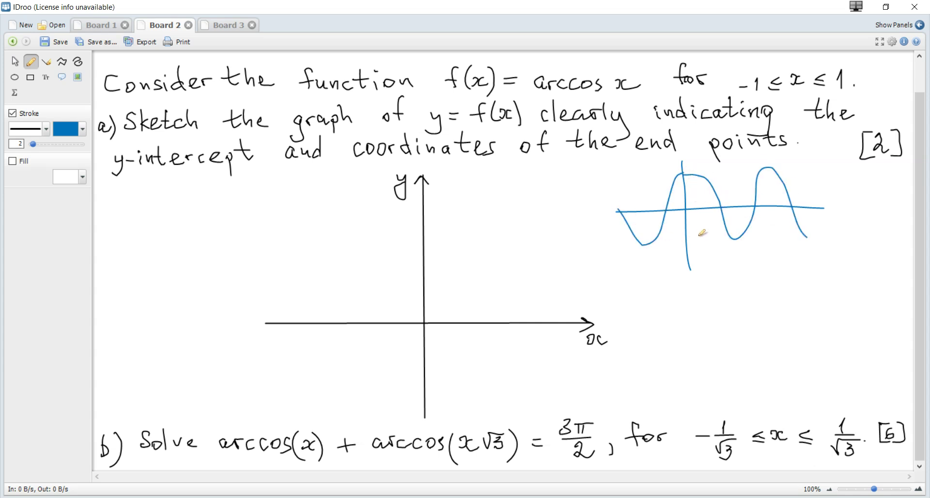
# Step: Label the side sketch with 1, π/2, -1, axis arrowheads, and x and y
pyautogui.moveTo(659, 174)
pyautogui.mouseDown()
pyautogui.moveTo(723, 186)
pyautogui.moveTo(716, 183)
pyautogui.moveTo(730, 192)
pyautogui.moveTo(720, 200)
pyautogui.moveTo(741, 200)
pyautogui.mouseUp()
pyautogui.moveTo(741, 195); pyautogui.dragTo(749, 197)
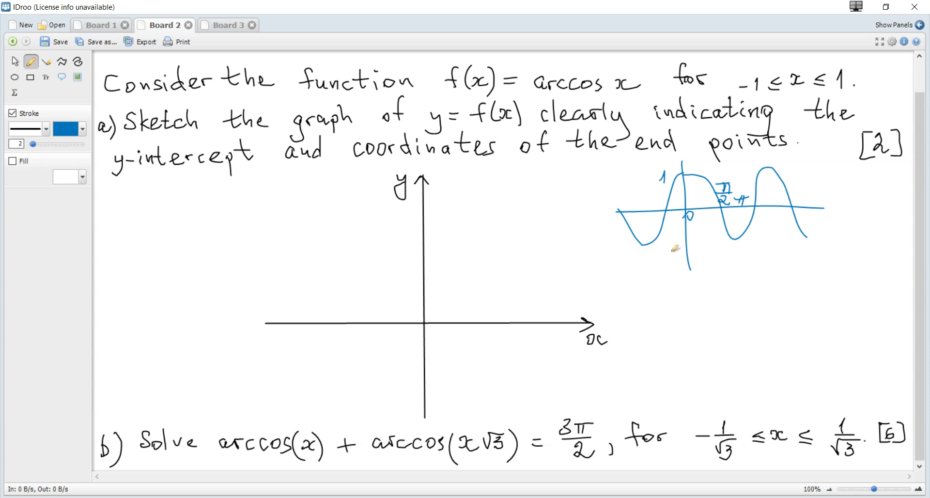
pyautogui.moveTo(660, 252); pyautogui.dragTo(666, 253)
pyautogui.moveTo(673, 249); pyautogui.dragTo(675, 257)
pyautogui.moveTo(676, 168); pyautogui.dragTo(687, 167)
pyautogui.moveTo(684, 154); pyautogui.dragTo(687, 172)
pyautogui.moveTo(819, 205); pyautogui.dragTo(841, 220)
pyautogui.moveTo(846, 214); pyautogui.dragTo(848, 220)
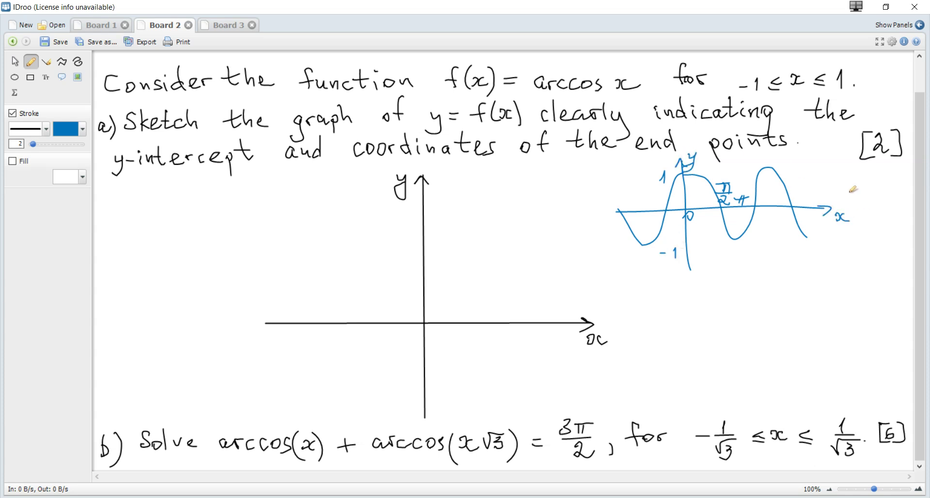
# Step: Retrace the peak-to-trough section, circle the peak region, and undo the final tick stroke
pyautogui.moveTo(683, 173)
pyautogui.mouseDown()
pyautogui.moveTo(709, 180)
pyautogui.moveTo(737, 235)
pyautogui.mouseUp()
pyautogui.moveTo(682, 173)
pyautogui.mouseDown()
pyautogui.moveTo(710, 180)
pyautogui.moveTo(719, 215)
pyautogui.moveTo(737, 236)
pyautogui.mouseUp()
pyautogui.moveTo(683, 171)
pyautogui.mouseDown()
pyautogui.moveTo(704, 175)
pyautogui.moveTo(736, 233)
pyautogui.mouseUp()
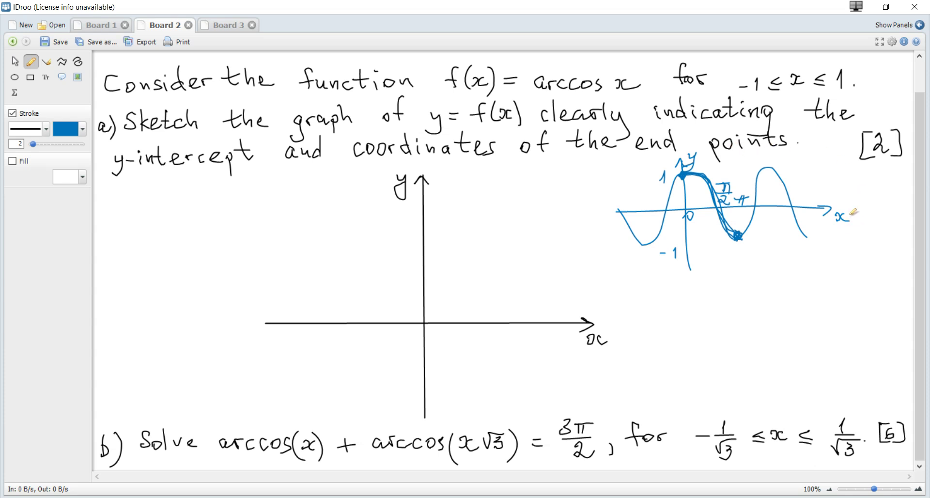
pyautogui.moveTo(841, 208); pyautogui.dragTo(857, 227)
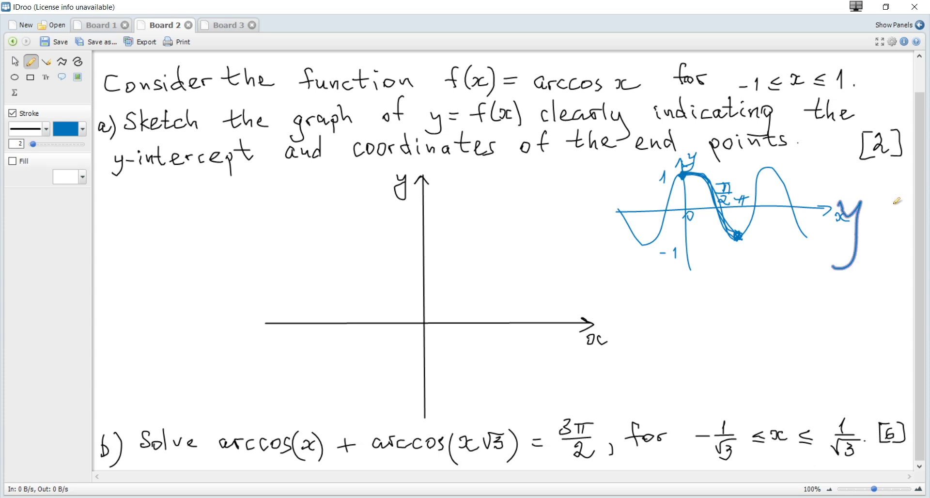
pyautogui.moveTo(693, 155)
pyautogui.mouseDown()
pyautogui.moveTo(712, 141)
pyautogui.moveTo(740, 156)
pyautogui.mouseUp()
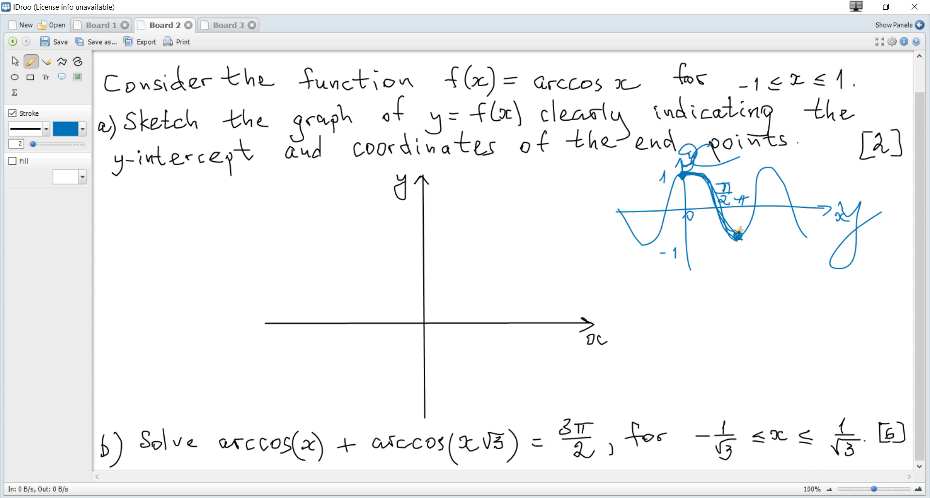
pyautogui.moveTo(705, 149)
pyautogui.mouseDown()
pyautogui.moveTo(700, 130)
pyautogui.moveTo(692, 177)
pyautogui.moveTo(686, 148)
pyautogui.mouseUp()
pyautogui.moveTo(851, 195); pyautogui.dragTo(849, 196)
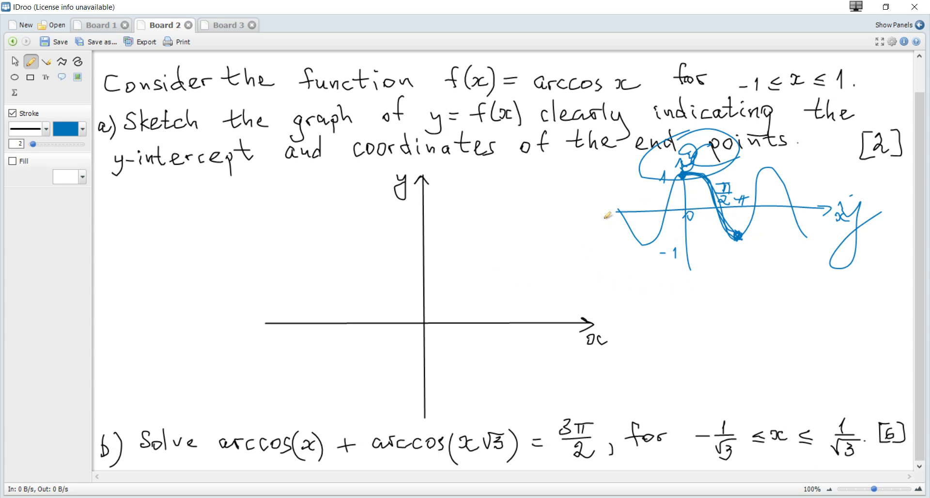
pyautogui.hotkey('ctrl', 'z')
# Step: Draw the arccos curve up-left from x = 1, redoing the first attempt, and label 1 and π/2
pyautogui.moveTo(490, 323)
pyautogui.mouseDown()
pyautogui.moveTo(457, 277)
pyautogui.moveTo(383, 254)
pyautogui.moveTo(351, 216)
pyautogui.mouseUp()
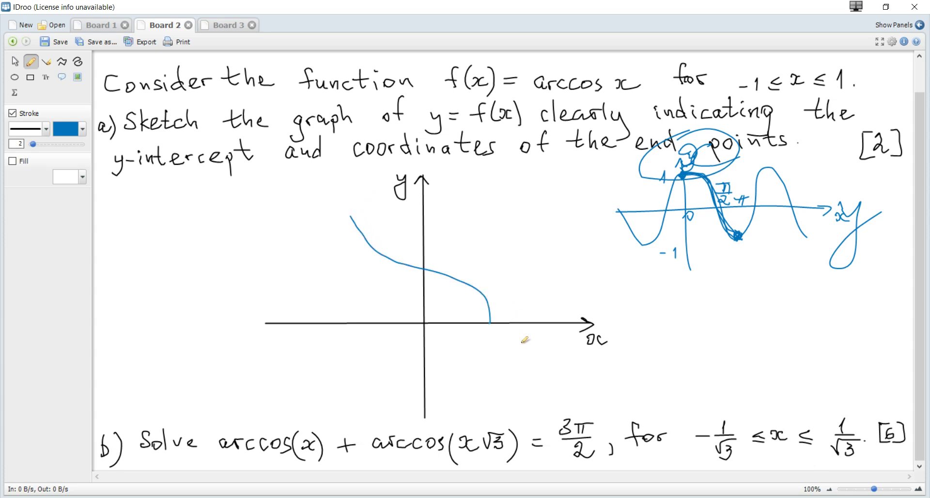
pyautogui.hotkey('ctrl', 'z')
pyautogui.moveTo(496, 321)
pyautogui.mouseDown()
pyautogui.moveTo(480, 297)
pyautogui.moveTo(386, 261)
pyautogui.moveTo(360, 223)
pyautogui.mouseUp()
pyautogui.moveTo(495, 333); pyautogui.dragTo(497, 344)
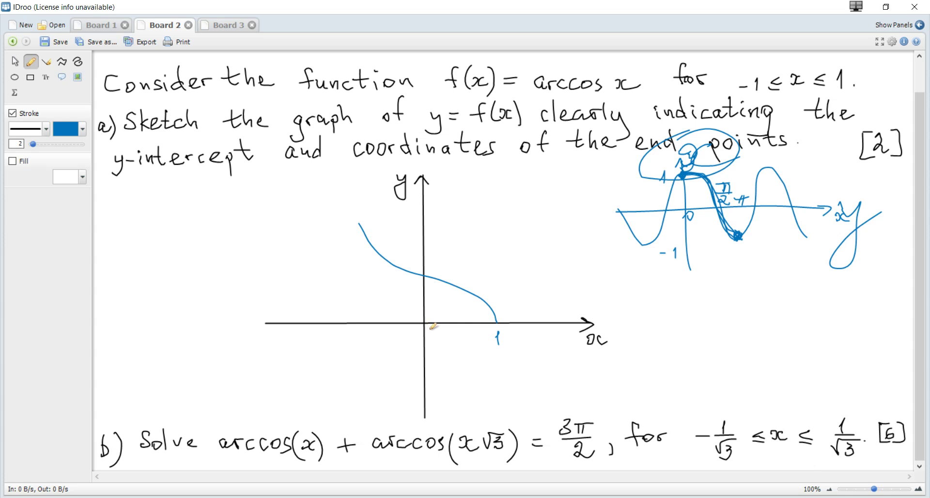
pyautogui.moveTo(434, 261)
pyautogui.mouseDown()
pyautogui.moveTo(447, 264)
pyautogui.moveTo(439, 276)
pyautogui.moveTo(450, 264)
pyautogui.mouseUp()
# Step: Add dashed guides from the curve's left end to both axes, labelled −1 and π
pyautogui.moveTo(360, 224); pyautogui.dragTo(360, 237)
pyautogui.moveTo(361, 244); pyautogui.dragTo(361, 265)
pyautogui.moveTo(360, 276); pyautogui.dragTo(360, 282)
pyautogui.moveTo(360, 290)
pyautogui.mouseDown()
pyautogui.moveTo(352, 338)
pyautogui.moveTo(366, 348)
pyautogui.mouseUp()
pyautogui.moveTo(361, 225); pyautogui.dragTo(390, 225)
pyautogui.moveTo(396, 224); pyautogui.dragTo(414, 225)
pyautogui.moveTo(417, 224); pyautogui.dragTo(435, 231)
pyautogui.moveTo(432, 222); pyautogui.dragTo(444, 220)
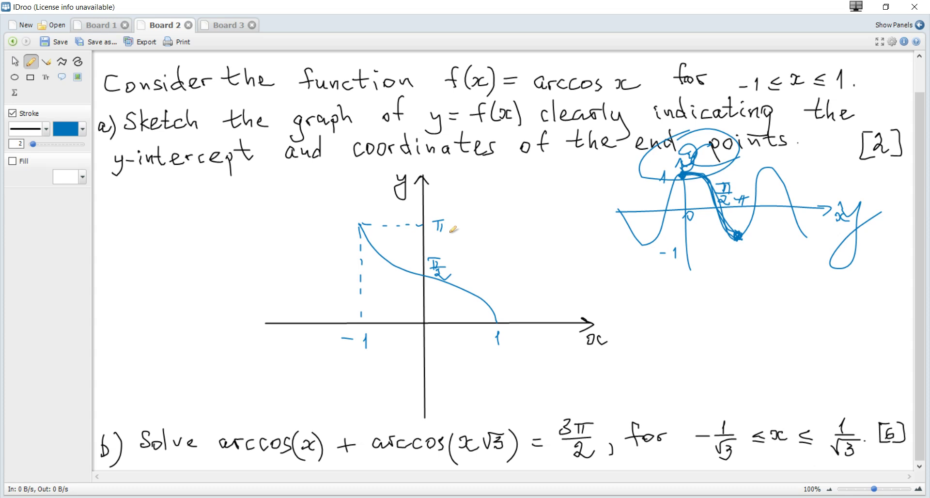
# Step: Scroll the board down to the blank space below part b) of the question
pyautogui.scroll(-5, 611, 370)
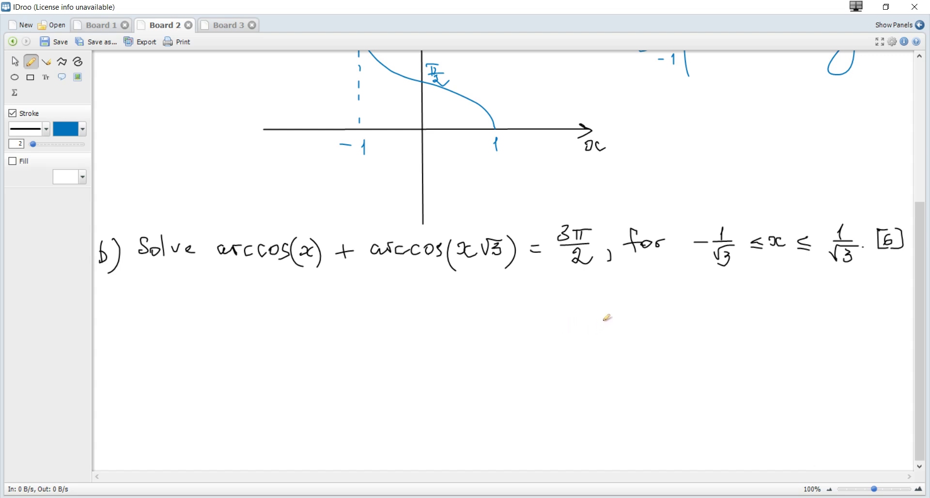
pyautogui.scroll(-3, 595, 309)
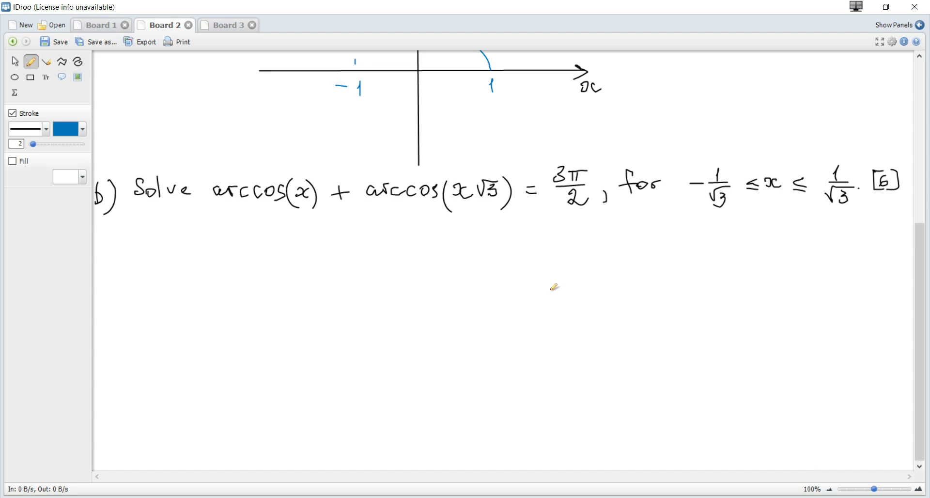
# Step: Handwrite cos(arccos(x) + arccos(x√3)) beneath part b)
pyautogui.moveTo(183, 235)
pyautogui.mouseDown()
pyautogui.moveTo(182, 249)
pyautogui.moveTo(210, 248)
pyautogui.mouseUp()
pyautogui.moveTo(233, 216); pyautogui.dragTo(231, 274)
pyautogui.moveTo(245, 237); pyautogui.dragTo(252, 251)
pyautogui.moveTo(253, 251)
pyautogui.mouseDown()
pyautogui.moveTo(269, 235)
pyautogui.moveTo(282, 251)
pyautogui.moveTo(297, 250)
pyautogui.mouseUp()
pyautogui.moveTo(304, 237)
pyautogui.mouseDown()
pyautogui.moveTo(310, 249)
pyautogui.moveTo(339, 252)
pyautogui.mouseUp()
pyautogui.moveTo(360, 237)
pyautogui.mouseDown()
pyautogui.moveTo(351, 251)
pyautogui.moveTo(360, 262)
pyautogui.moveTo(398, 245)
pyautogui.mouseUp()
pyautogui.moveTo(389, 235)
pyautogui.mouseDown()
pyautogui.moveTo(389, 252)
pyautogui.moveTo(422, 252)
pyautogui.moveTo(437, 239)
pyautogui.mouseUp()
pyautogui.moveTo(450, 238)
pyautogui.mouseDown()
pyautogui.moveTo(440, 252)
pyautogui.moveTo(475, 241)
pyautogui.mouseUp()
pyautogui.moveTo(495, 238)
pyautogui.mouseDown()
pyautogui.moveTo(486, 252)
pyautogui.moveTo(506, 261)
pyautogui.moveTo(532, 244)
pyautogui.mouseUp()
pyautogui.moveTo(534, 242)
pyautogui.mouseDown()
pyautogui.moveTo(561, 229)
pyautogui.moveTo(554, 249)
pyautogui.mouseUp()
pyautogui.moveTo(567, 228); pyautogui.dragTo(573, 251)
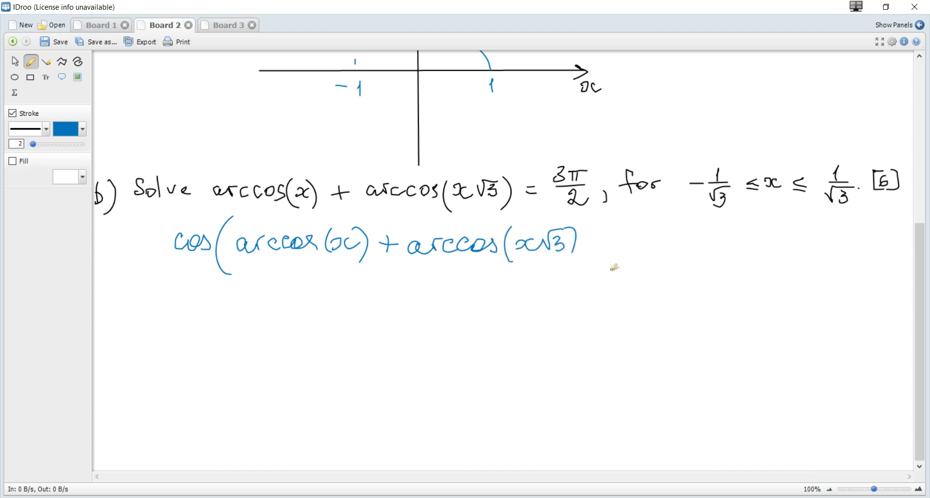
pyautogui.moveTo(589, 214); pyautogui.dragTo(596, 271)
# Step: Complete the line with = cos(3π/2) on the right side
pyautogui.moveTo(615, 237); pyautogui.dragTo(627, 236)
pyautogui.moveTo(615, 244); pyautogui.dragTo(628, 243)
pyautogui.moveTo(654, 234)
pyautogui.mouseDown()
pyautogui.moveTo(647, 250)
pyautogui.moveTo(676, 234)
pyautogui.moveTo(673, 254)
pyautogui.mouseUp()
pyautogui.moveTo(705, 222); pyautogui.dragTo(705, 242)
pyautogui.moveTo(710, 226)
pyautogui.mouseDown()
pyautogui.moveTo(734, 223)
pyautogui.moveTo(717, 239)
pyautogui.mouseUp()
pyautogui.moveTo(727, 226); pyautogui.dragTo(729, 240)
pyautogui.moveTo(701, 248)
pyautogui.mouseDown()
pyautogui.moveTo(732, 247)
pyautogui.moveTo(728, 262)
pyautogui.mouseUp()
pyautogui.moveTo(697, 207); pyautogui.dragTo(697, 279)
pyautogui.moveTo(735, 197); pyautogui.dragTo(742, 275)
pyautogui.scroll(5, 471, 263)
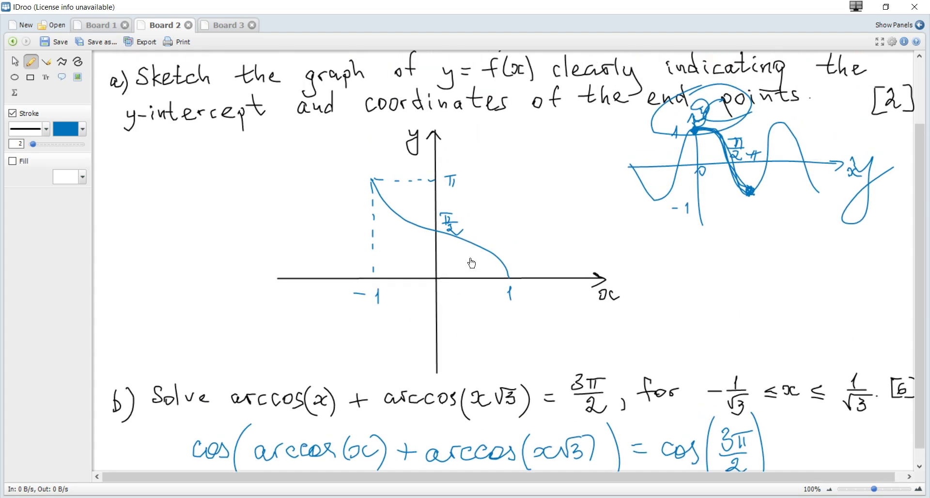
pyautogui.scroll(3, 471, 262)
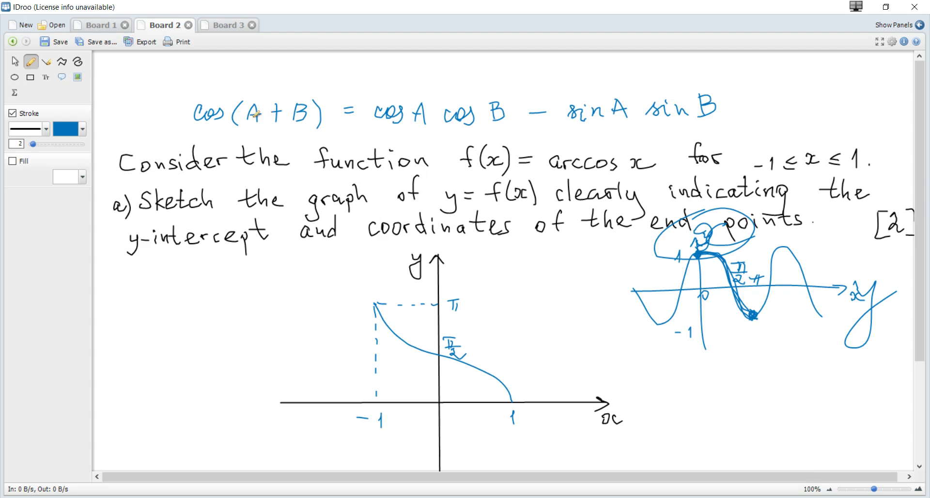
pyautogui.scroll(-5, 505, 260)
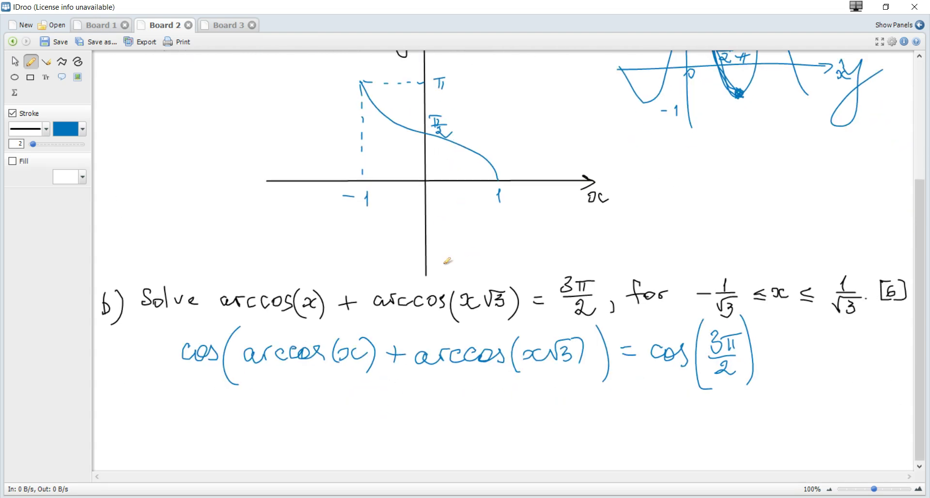
pyautogui.scroll(-2, 402, 192)
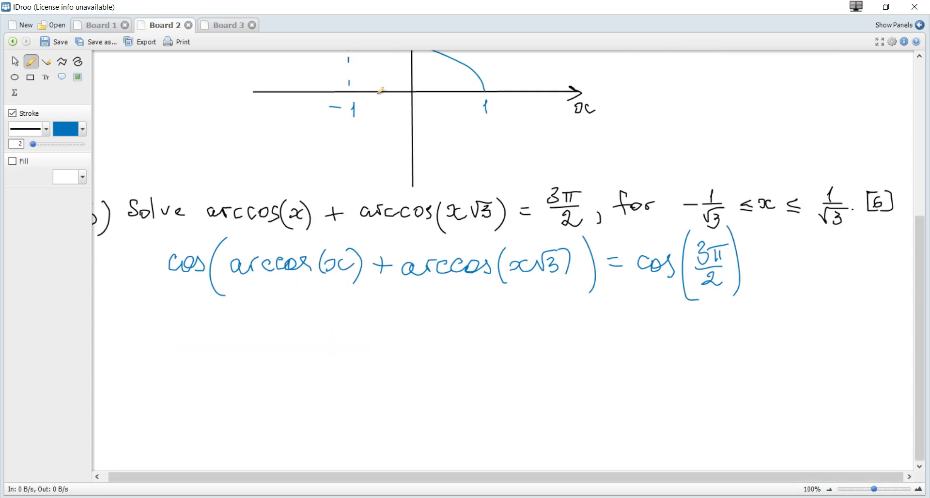
# Step: Write cos(arccos(x)) below the cosine equation
pyautogui.moveTo(141, 300)
pyautogui.mouseDown()
pyautogui.moveTo(135, 317)
pyautogui.moveTo(166, 316)
pyautogui.moveTo(177, 335)
pyautogui.mouseUp()
pyautogui.moveTo(193, 303)
pyautogui.mouseDown()
pyautogui.moveTo(200, 316)
pyautogui.moveTo(257, 317)
pyautogui.moveTo(275, 297)
pyautogui.moveTo(266, 329)
pyautogui.mouseUp()
pyautogui.moveTo(272, 307)
pyautogui.mouseDown()
pyautogui.moveTo(275, 318)
pyautogui.moveTo(290, 318)
pyautogui.mouseUp()
pyautogui.moveTo(294, 297); pyautogui.dragTo(297, 331)
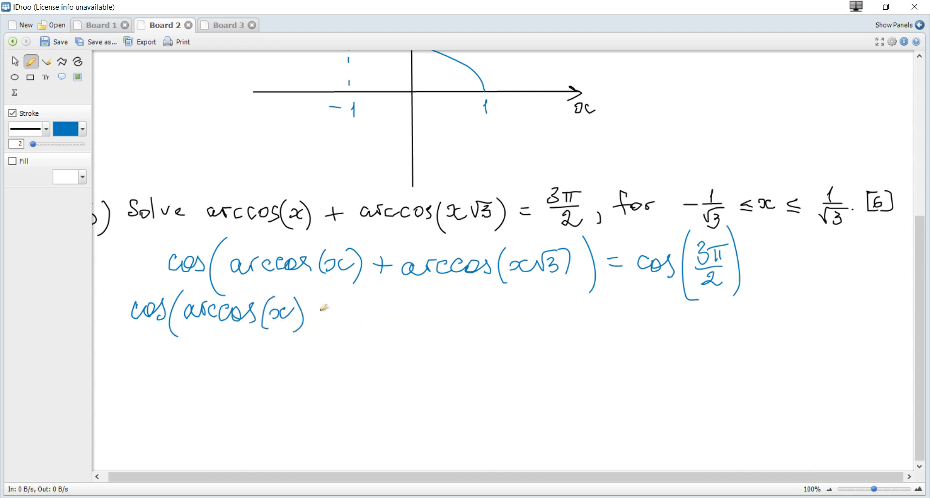
pyautogui.moveTo(298, 288); pyautogui.dragTo(306, 341)
pyautogui.moveTo(344, 306)
pyautogui.mouseDown()
pyautogui.moveTo(340, 321)
pyautogui.moveTo(351, 310)
pyautogui.mouseUp()
pyautogui.moveTo(368, 303)
pyautogui.mouseDown()
pyautogui.moveTo(361, 318)
pyautogui.moveTo(377, 337)
pyautogui.moveTo(418, 310)
pyautogui.mouseUp()
# Step: Continue with cos(arccos(x√3)) followed by a minus sign
pyautogui.moveTo(430, 310)
pyautogui.mouseDown()
pyautogui.moveTo(426, 324)
pyautogui.moveTo(456, 310)
pyautogui.moveTo(466, 323)
pyautogui.mouseUp()
pyautogui.moveTo(495, 293); pyautogui.dragTo(484, 336)
pyautogui.moveTo(491, 311); pyautogui.dragTo(498, 321)
pyautogui.moveTo(514, 310); pyautogui.dragTo(546, 301)
pyautogui.moveTo(532, 304); pyautogui.dragTo(550, 335)
pyautogui.moveTo(571, 285); pyautogui.dragTo(569, 349)
pyautogui.moveTo(606, 309); pyautogui.dragTo(631, 309)
# Step: Start the next line with − sin(arccos(x))
pyautogui.moveTo(214, 373); pyautogui.dragTo(248, 378)
pyautogui.moveTo(264, 369); pyautogui.dragTo(307, 393)
pyautogui.moveTo(324, 365); pyautogui.dragTo(321, 378)
pyautogui.moveTo(325, 368); pyautogui.dragTo(370, 378)
pyautogui.moveTo(375, 366); pyautogui.dragTo(386, 378)
pyautogui.moveTo(403, 359)
pyautogui.mouseDown()
pyautogui.moveTo(401, 383)
pyautogui.moveTo(419, 377)
pyautogui.mouseUp()
pyautogui.moveTo(420, 368); pyautogui.dragTo(430, 382)
pyautogui.moveTo(435, 343); pyautogui.dragTo(440, 397)
pyautogui.moveTo(471, 359); pyautogui.dragTo(463, 378)
pyautogui.moveTo(468, 369); pyautogui.dragTo(506, 376)
# Step: Finish with sin(arccos(x√3)) = 0
pyautogui.moveTo(530, 349); pyautogui.dragTo(528, 393)
pyautogui.moveTo(547, 363); pyautogui.dragTo(547, 377)
pyautogui.moveTo(550, 369); pyautogui.dragTo(589, 376)
pyautogui.moveTo(603, 366); pyautogui.dragTo(616, 376)
pyautogui.moveTo(647, 344)
pyautogui.mouseDown()
pyautogui.moveTo(638, 356)
pyautogui.moveTo(647, 385)
pyautogui.mouseUp()
pyautogui.moveTo(660, 365)
pyautogui.mouseDown()
pyautogui.moveTo(678, 374)
pyautogui.moveTo(708, 352)
pyautogui.moveTo(710, 375)
pyautogui.mouseUp()
pyautogui.moveTo(726, 338); pyautogui.dragTo(716, 401)
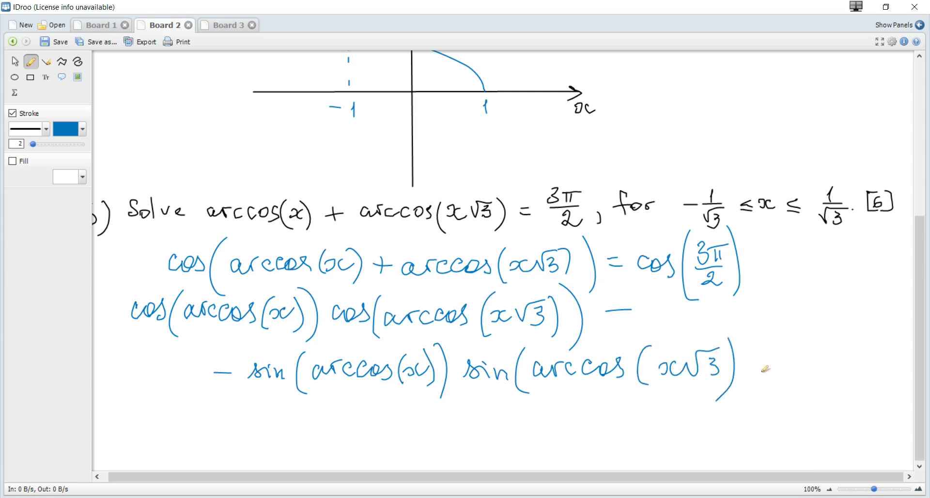
pyautogui.moveTo(747, 364); pyautogui.dragTo(764, 369)
pyautogui.moveTo(807, 346); pyautogui.dragTo(803, 347)
# Step: Sketch rough axes with a circle beside the working
pyautogui.scroll(-5, 763, 429)
pyautogui.moveTo(753, 187); pyautogui.dragTo(766, 345)
pyautogui.moveTo(674, 257); pyautogui.dragTo(820, 253)
pyautogui.moveTo(725, 222)
pyautogui.mouseDown()
pyautogui.moveTo(778, 328)
pyautogui.moveTo(764, 322)
pyautogui.moveTo(768, 333)
pyautogui.mouseUp()
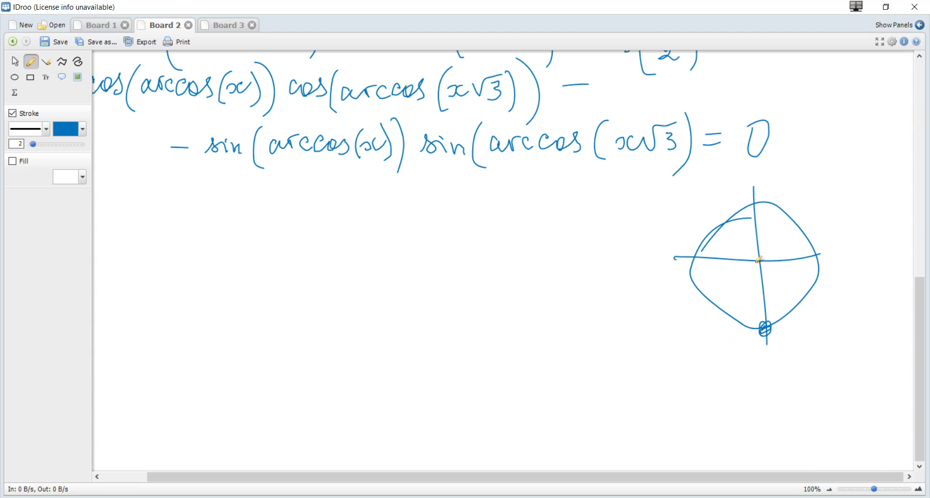
# Step: Remove the circle sketch and start writing f(f⁻¹ beneath the working
pyautogui.hotkey('ctrl', 'z')
pyautogui.hotkey('ctrl', 'z')
pyautogui.hotkey('ctrl', 'z')
pyautogui.hotkey('ctrl', 'z')
pyautogui.hotkey('ctrl', 'z')
pyautogui.hotkey('ctrl', 'z')
pyautogui.hotkey('ctrl', 'z')
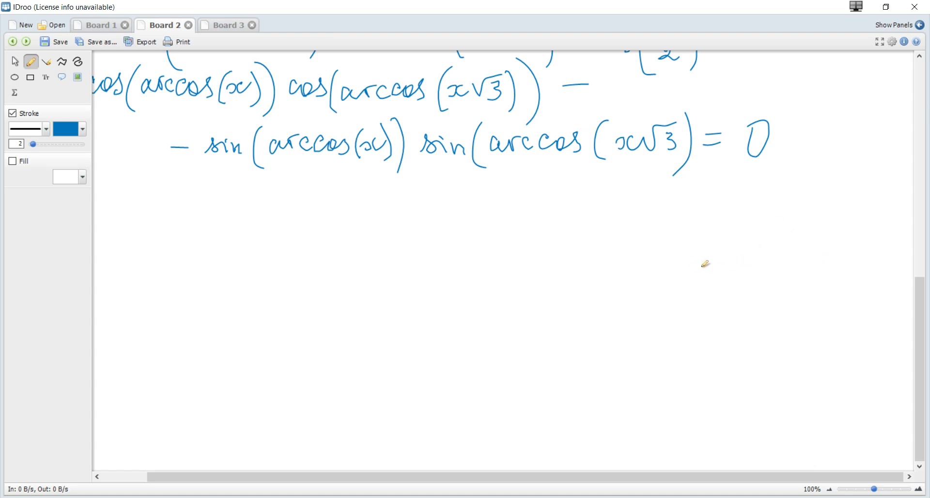
pyautogui.scroll(3, 735, 311)
pyautogui.moveTo(340, 297); pyautogui.dragTo(327, 364)
pyautogui.moveTo(301, 341); pyautogui.dragTo(342, 333)
pyautogui.moveTo(392, 289); pyautogui.dragTo(384, 372)
pyautogui.moveTo(434, 293); pyautogui.dragTo(421, 355)
pyautogui.moveTo(402, 327)
pyautogui.mouseDown()
pyautogui.moveTo(438, 322)
pyautogui.moveTo(460, 297)
pyautogui.mouseUp()
pyautogui.moveTo(465, 289); pyautogui.dragTo(468, 308)
# Step: Finish the note f(f⁻¹(x)) = x, then undo it
pyautogui.moveTo(496, 280); pyautogui.dragTo(495, 353)
pyautogui.moveTo(504, 315); pyautogui.dragTo(507, 335)
pyautogui.moveTo(527, 314); pyautogui.dragTo(540, 329)
pyautogui.moveTo(535, 269); pyautogui.dragTo(547, 363)
pyautogui.moveTo(551, 257); pyautogui.dragTo(570, 385)
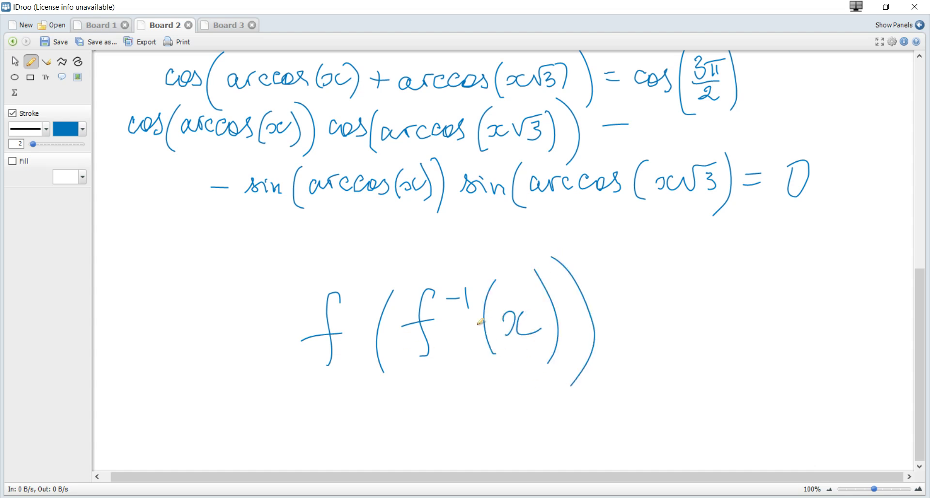
pyautogui.moveTo(608, 314); pyautogui.dragTo(642, 313)
pyautogui.moveTo(614, 333); pyautogui.dragTo(635, 332)
pyautogui.moveTo(692, 336); pyautogui.dragTo(678, 345)
pyautogui.moveTo(720, 298); pyautogui.dragTo(750, 325)
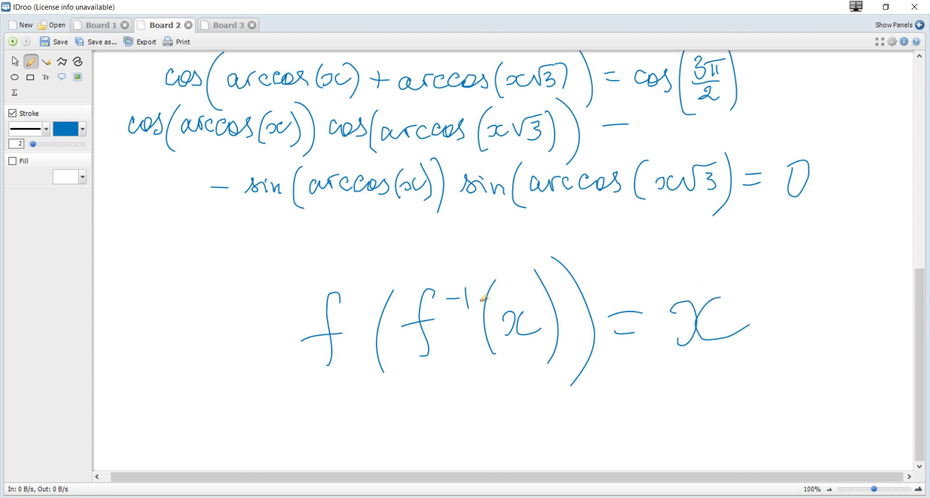
pyautogui.hotkey('ctrl', 'z')
pyautogui.hotkey('ctrl', 'z')
pyautogui.hotkey('ctrl', 'z')
pyautogui.hotkey('ctrl', 'z')
pyautogui.hotkey('ctrl', 'z')
pyautogui.hotkey('ctrl', 'z')
pyautogui.hotkey('ctrl', 'z')
pyautogui.hotkey('ctrl', 'z')
pyautogui.hotkey('ctrl', 'z')
pyautogui.hotkey('ctrl', 'z')
pyautogui.hotkey('ctrl', 'z')
pyautogui.hotkey('ctrl', 'z')
pyautogui.hotkey('ctrl', 'z')
pyautogui.hotkey('ctrl', 'z')
pyautogui.hotkey('ctrl', 'z')
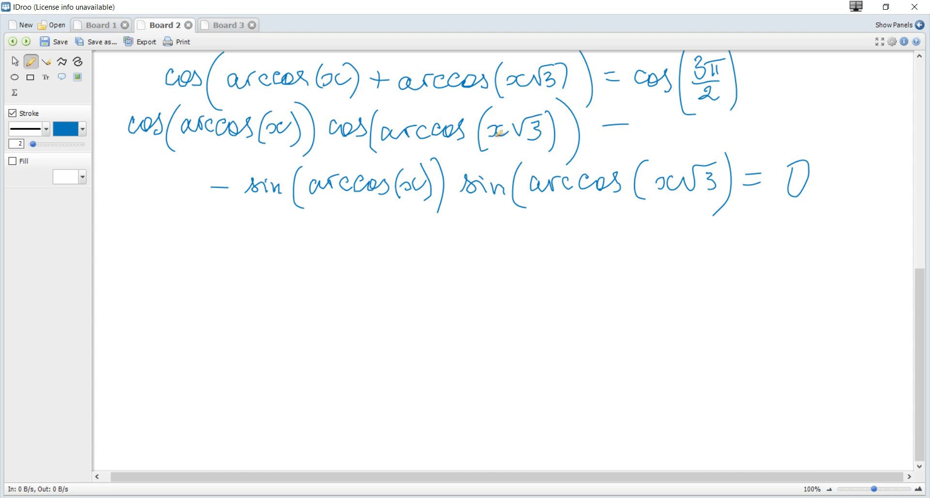
# Step: Write the new line √3x² − sinθ sinφ = 0
pyautogui.moveTo(171, 241); pyautogui.dragTo(205, 225)
pyautogui.moveTo(188, 232)
pyautogui.mouseDown()
pyautogui.moveTo(190, 253)
pyautogui.moveTo(241, 255)
pyautogui.moveTo(263, 237)
pyautogui.moveTo(303, 246)
pyautogui.mouseUp()
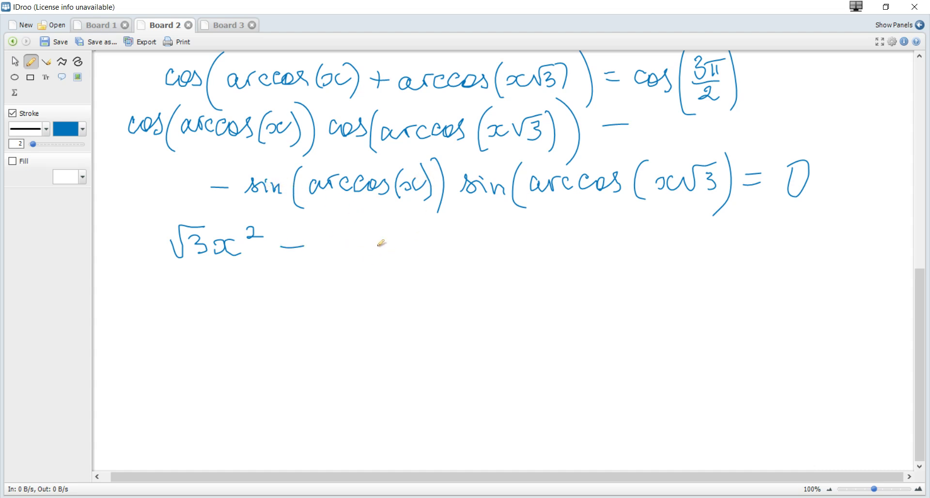
pyautogui.moveTo(348, 251)
pyautogui.mouseDown()
pyautogui.moveTo(368, 249)
pyautogui.moveTo(375, 226)
pyautogui.moveTo(396, 247)
pyautogui.moveTo(420, 224)
pyautogui.moveTo(569, 226)
pyautogui.mouseUp()
pyautogui.click(376, 225)
pyautogui.click(499, 226)
pyautogui.moveTo(562, 224); pyautogui.dragTo(559, 267)
pyautogui.moveTo(611, 232); pyautogui.dragTo(628, 230)
pyautogui.moveTo(609, 239); pyautogui.dragTo(658, 225)
# Step: Define θ = arccos(x) and write cos θ = x beneath it
pyautogui.moveTo(299, 280); pyautogui.dragTo(309, 290)
pyautogui.moveTo(319, 290); pyautogui.dragTo(328, 288)
pyautogui.moveTo(319, 296); pyautogui.dragTo(386, 288)
pyautogui.moveTo(402, 287); pyautogui.dragTo(396, 298)
pyautogui.moveTo(406, 286); pyautogui.dragTo(450, 309)
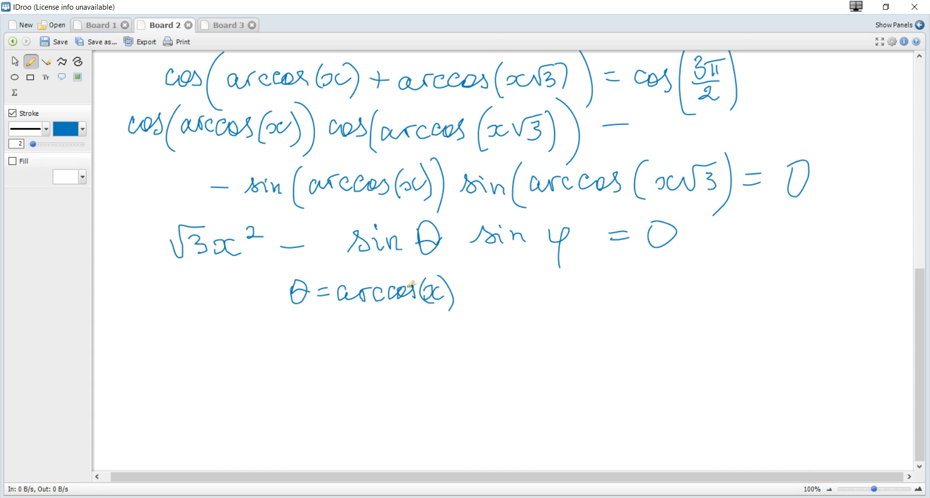
pyautogui.moveTo(277, 323)
pyautogui.mouseDown()
pyautogui.moveTo(286, 339)
pyautogui.moveTo(302, 340)
pyautogui.moveTo(370, 330)
pyautogui.mouseUp()
pyautogui.moveTo(358, 338); pyautogui.dragTo(370, 338)
pyautogui.moveTo(387, 326)
pyautogui.mouseDown()
pyautogui.moveTo(395, 332)
pyautogui.moveTo(388, 341)
pyautogui.mouseUp()
pyautogui.moveTo(408, 325); pyautogui.dragTo(421, 341)
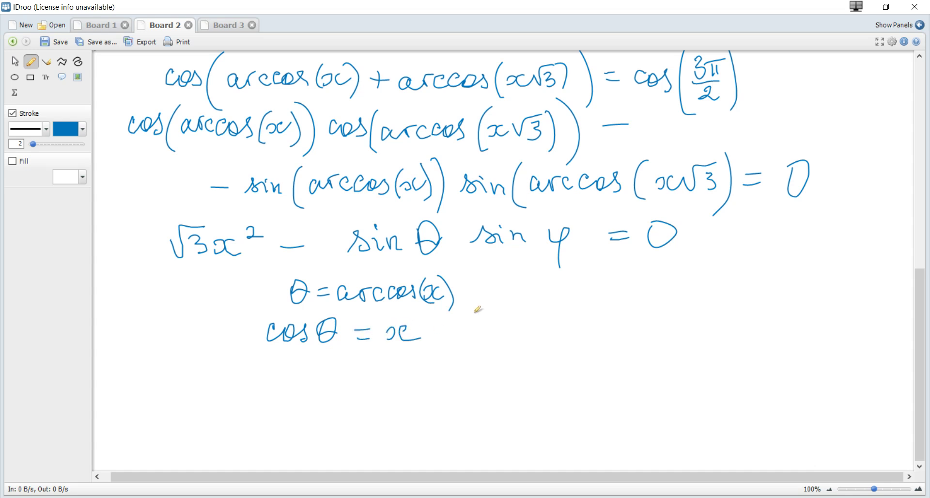
# Step: Begin writing φ = arccos and add the missing closing bracket after x√3 in the sine term
pyautogui.moveTo(552, 286); pyautogui.dragTo(572, 284)
pyautogui.moveTo(563, 280)
pyautogui.mouseDown()
pyautogui.moveTo(561, 310)
pyautogui.moveTo(587, 288)
pyautogui.mouseUp()
pyautogui.moveTo(577, 295); pyautogui.dragTo(589, 293)
pyautogui.moveTo(611, 285)
pyautogui.mouseDown()
pyautogui.moveTo(602, 289)
pyautogui.moveTo(615, 294)
pyautogui.mouseUp()
pyautogui.moveTo(626, 293); pyautogui.dragTo(632, 277)
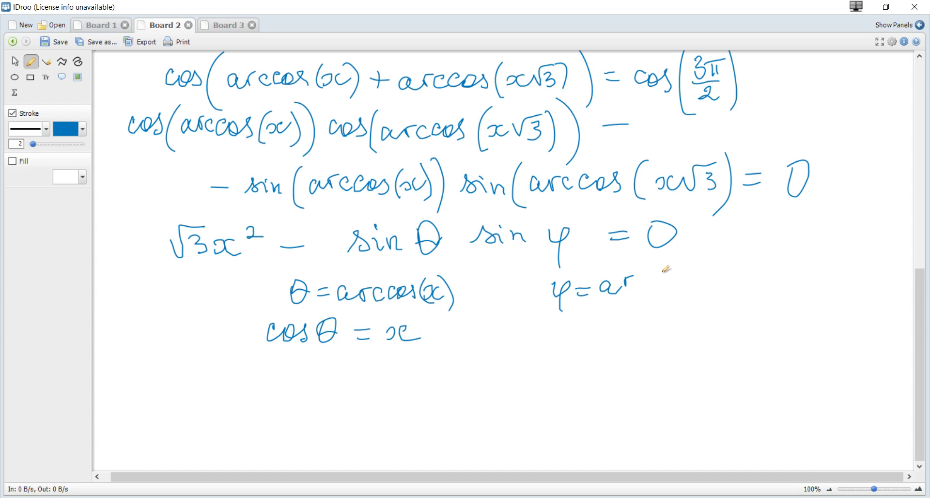
pyautogui.moveTo(723, 158); pyautogui.dragTo(725, 198)
pyautogui.moveTo(722, 162); pyautogui.dragTo(716, 196)
# Step: Complete the definition φ = arccos(x√3)
pyautogui.moveTo(626, 294)
pyautogui.mouseDown()
pyautogui.moveTo(638, 280)
pyautogui.moveTo(649, 294)
pyautogui.moveTo(679, 283)
pyautogui.mouseUp()
pyautogui.moveTo(699, 278); pyautogui.dragTo(689, 295)
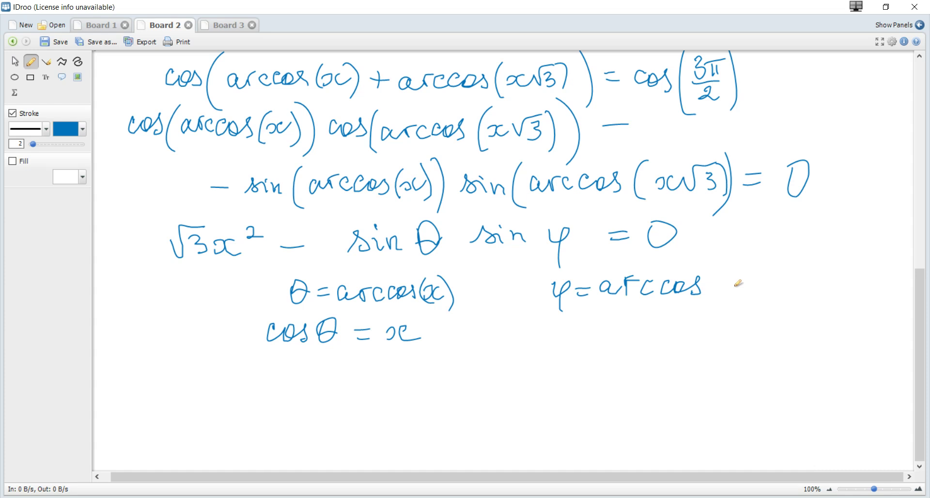
pyautogui.moveTo(723, 262)
pyautogui.mouseDown()
pyautogui.moveTo(718, 303)
pyautogui.moveTo(746, 289)
pyautogui.mouseUp()
pyautogui.moveTo(745, 274)
pyautogui.mouseDown()
pyautogui.moveTo(731, 290)
pyautogui.moveTo(766, 266)
pyautogui.mouseUp()
pyautogui.moveTo(770, 271); pyautogui.dragTo(773, 288)
pyautogui.moveTo(784, 256); pyautogui.dragTo(786, 299)
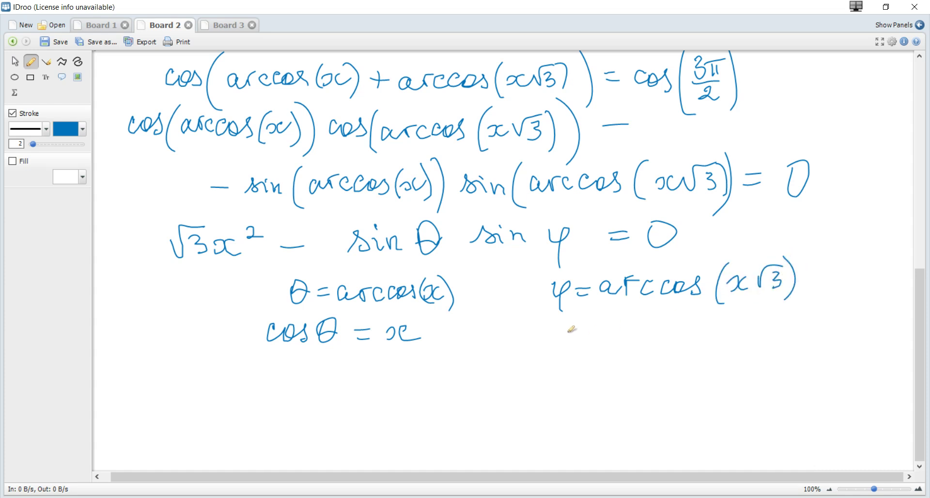
# Step: Write cos φ = x√3 below φ's definition
pyautogui.moveTo(557, 322)
pyautogui.mouseDown()
pyautogui.moveTo(574, 337)
pyautogui.moveTo(612, 322)
pyautogui.mouseUp()
pyautogui.moveTo(607, 316)
pyautogui.mouseDown()
pyautogui.moveTo(601, 351)
pyautogui.moveTo(640, 324)
pyautogui.mouseUp()
pyautogui.moveTo(626, 335); pyautogui.dragTo(667, 333)
pyautogui.moveTo(685, 322); pyautogui.dragTo(682, 334)
pyautogui.moveTo(692, 320)
pyautogui.mouseDown()
pyautogui.moveTo(725, 306)
pyautogui.moveTo(717, 334)
pyautogui.mouseUp()
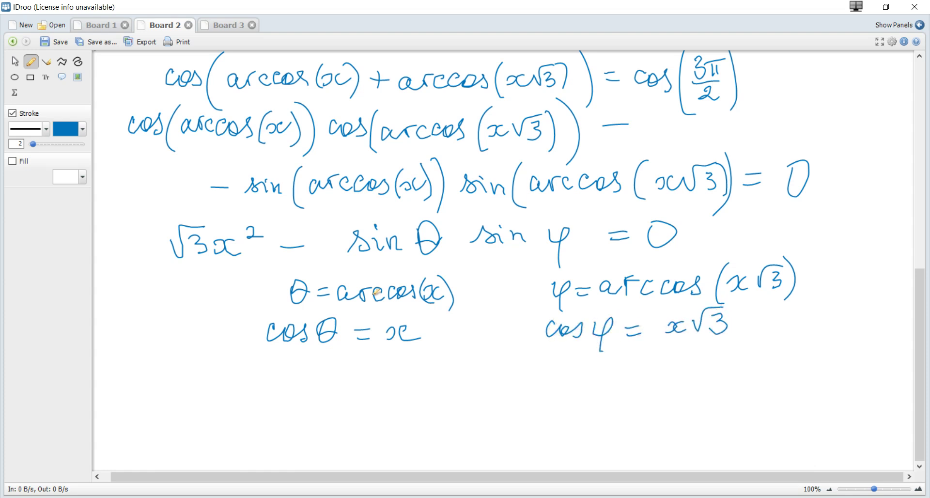